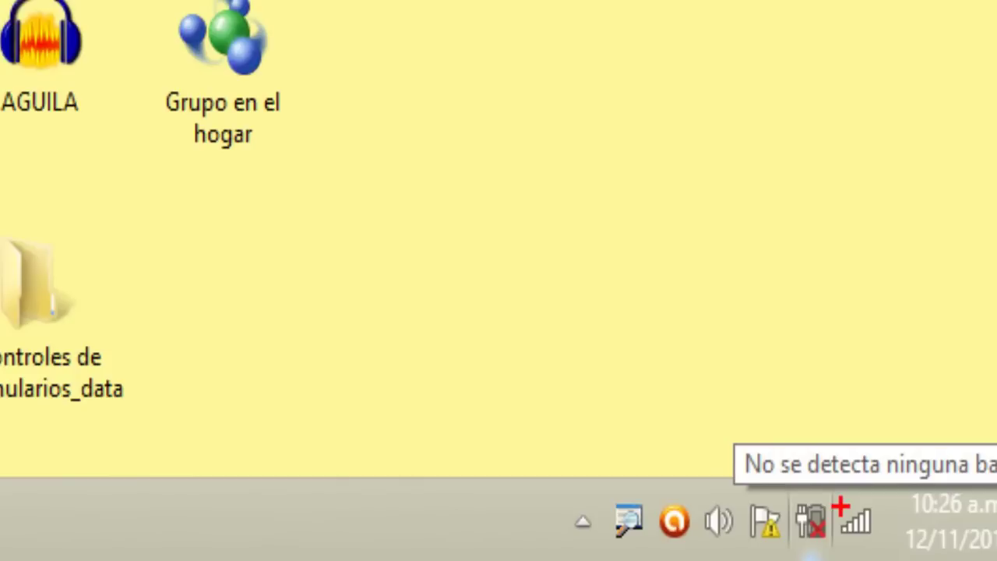
mouse_move(840, 508)
left_mouse_down()
mouse_move(871, 539)
mouse_move(891, 542)
left_mouse_up()
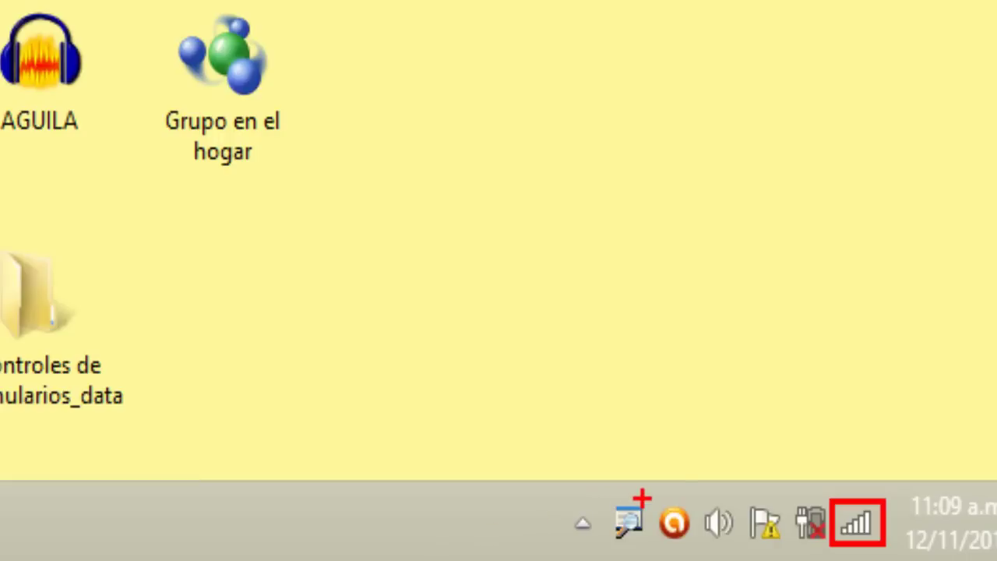
left_click_drag(654, 496, 690, 543)
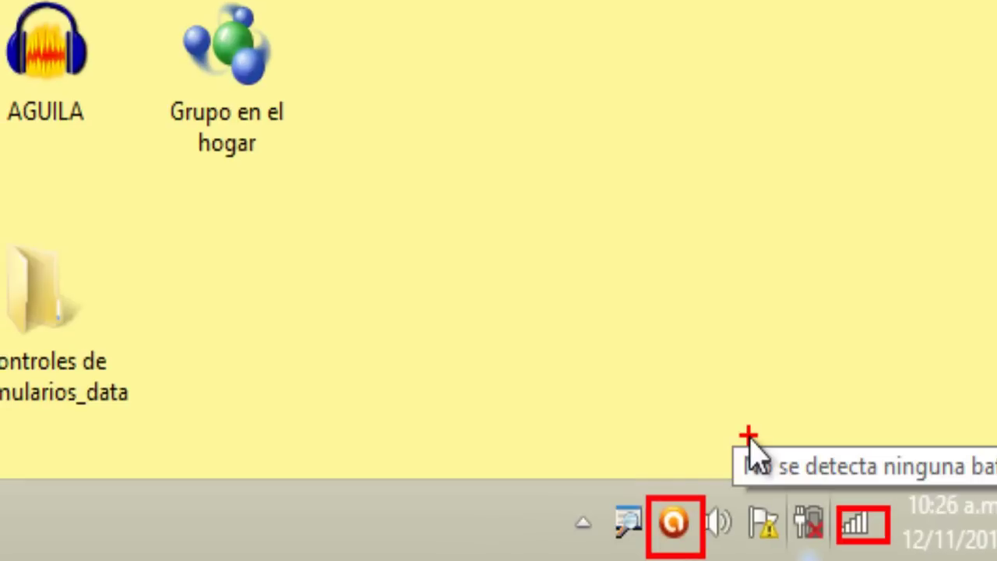
key("Escape")
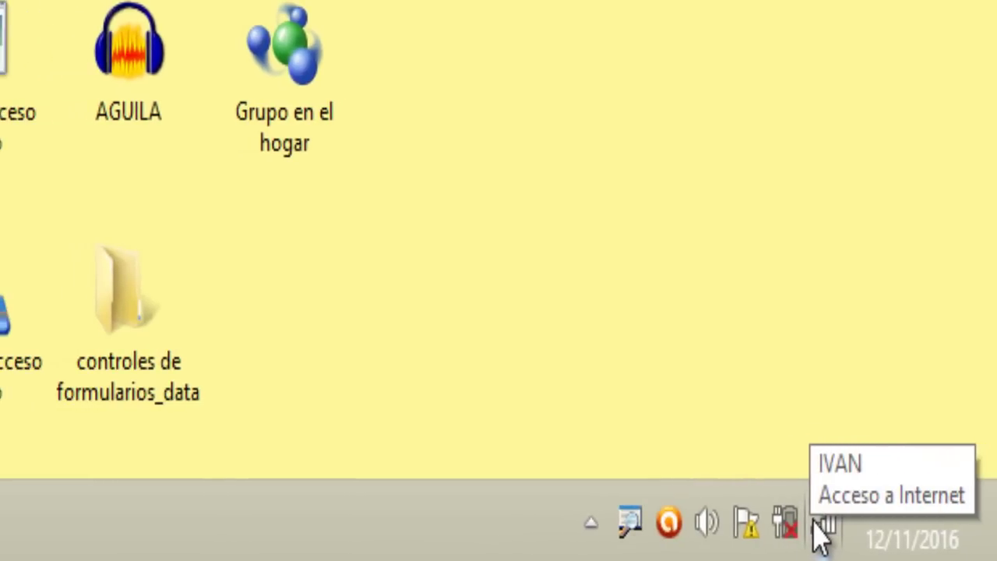
Step: Open the Centro de redes y recursos compartidos and go to its network adapter settings
right_click(815, 522)
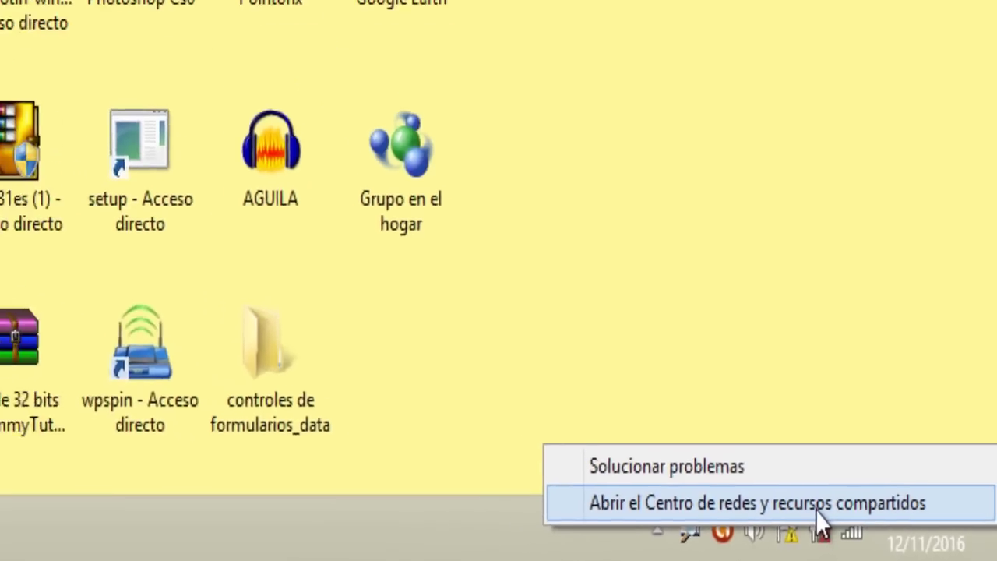
left_click(782, 499)
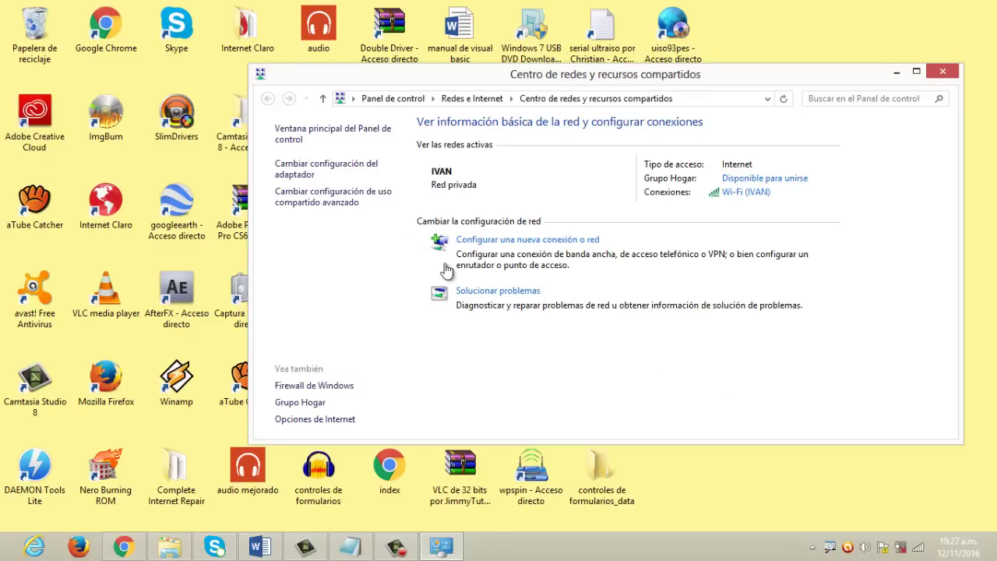
left_click(319, 173)
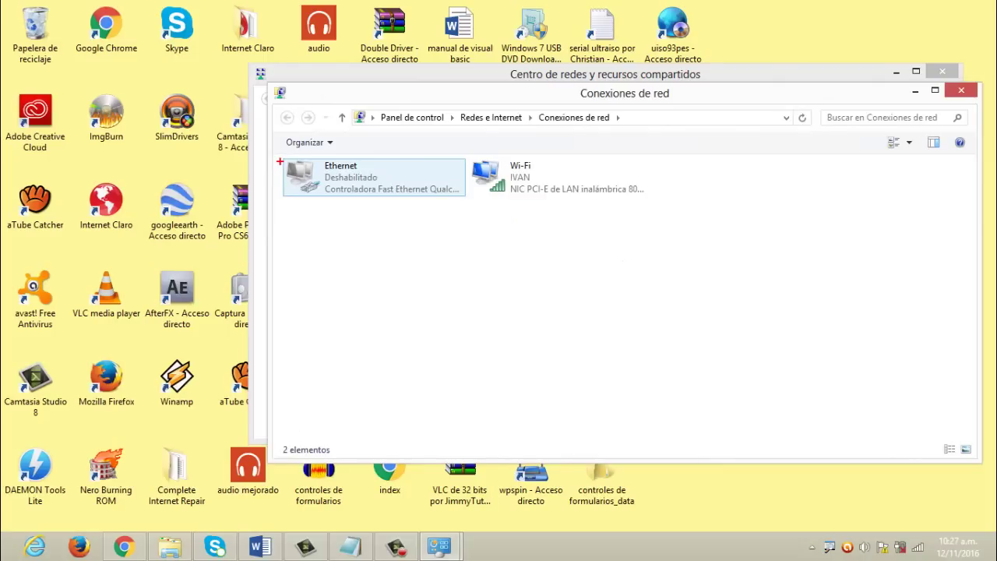
left_click_drag(280, 161, 469, 199)
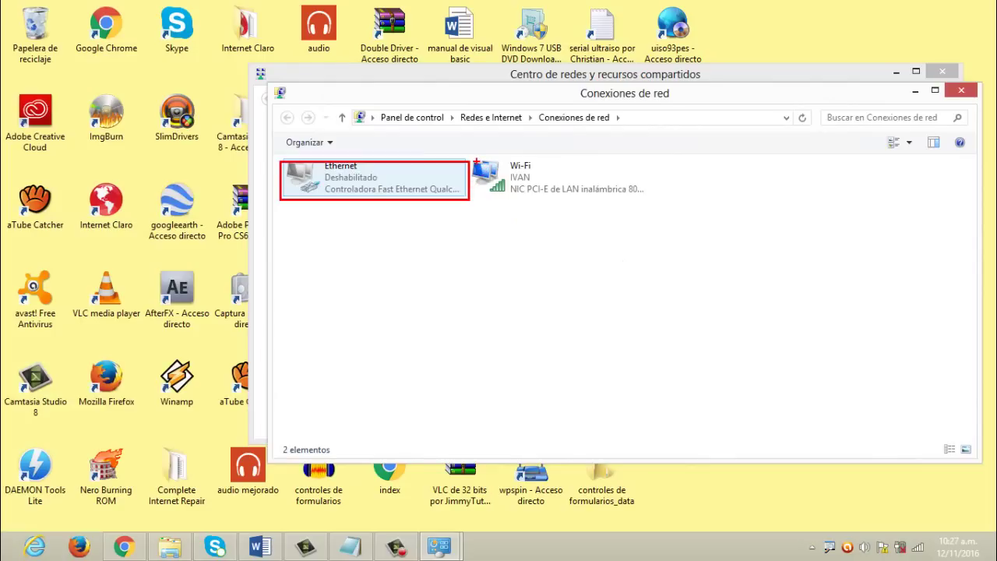
mouse_move(475, 161)
left_mouse_down()
mouse_move(518, 180)
mouse_move(633, 203)
left_mouse_up()
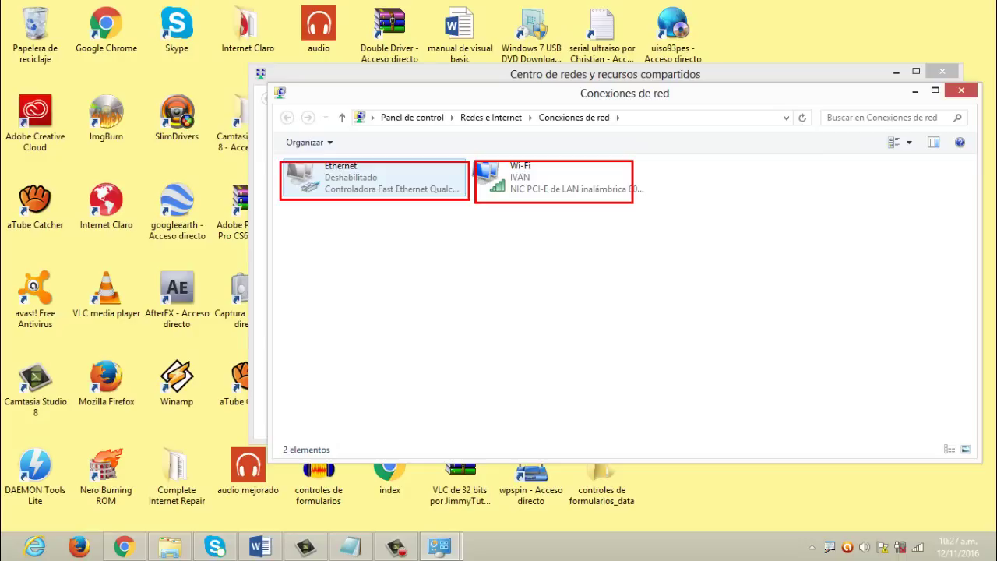
key("Escape")
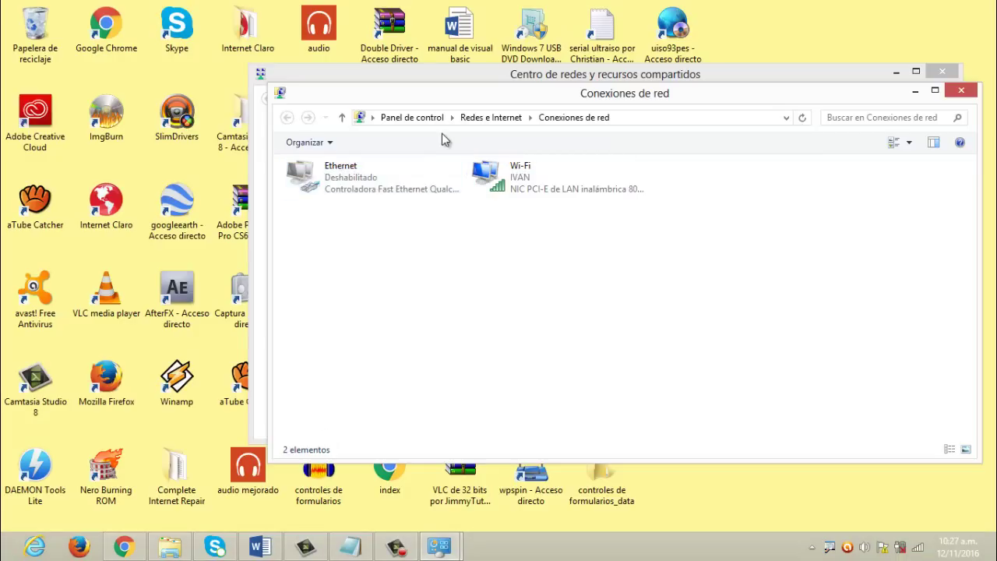
Step: Open the properties of the Wi-Fi connection and move the dialog over the middle of the network connections window
right_click(512, 173)
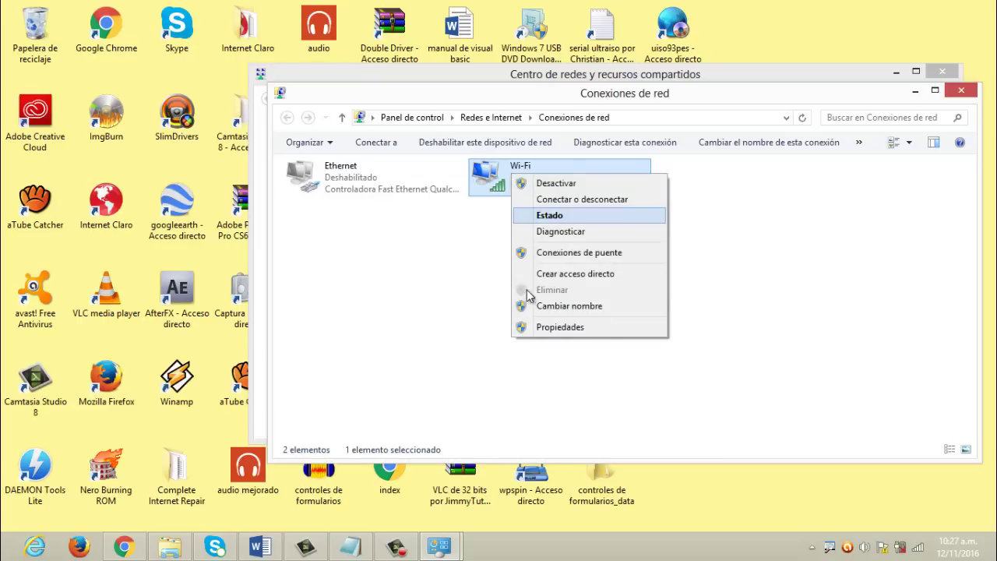
left_click(546, 327)
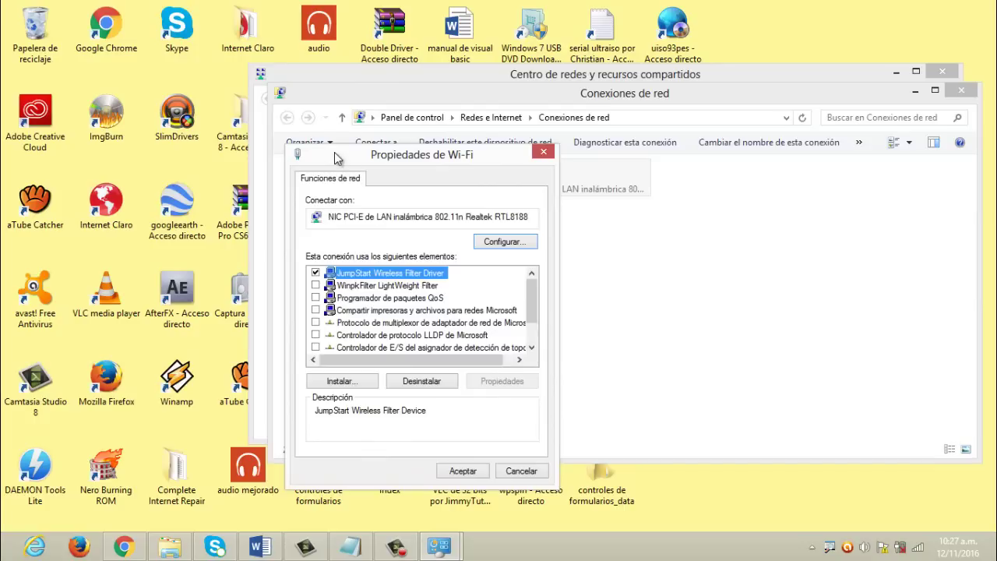
left_click_drag(335, 152, 450, 107)
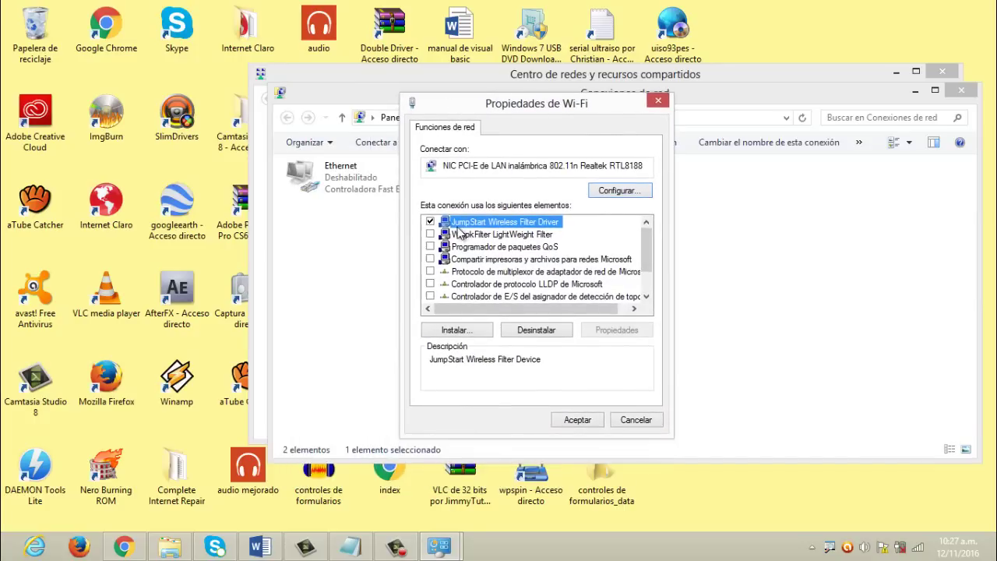
Step: Examine the descriptions of the first five components used by the Wi-Fi connection, and close the properties and network windows without changes
left_click(502, 237)
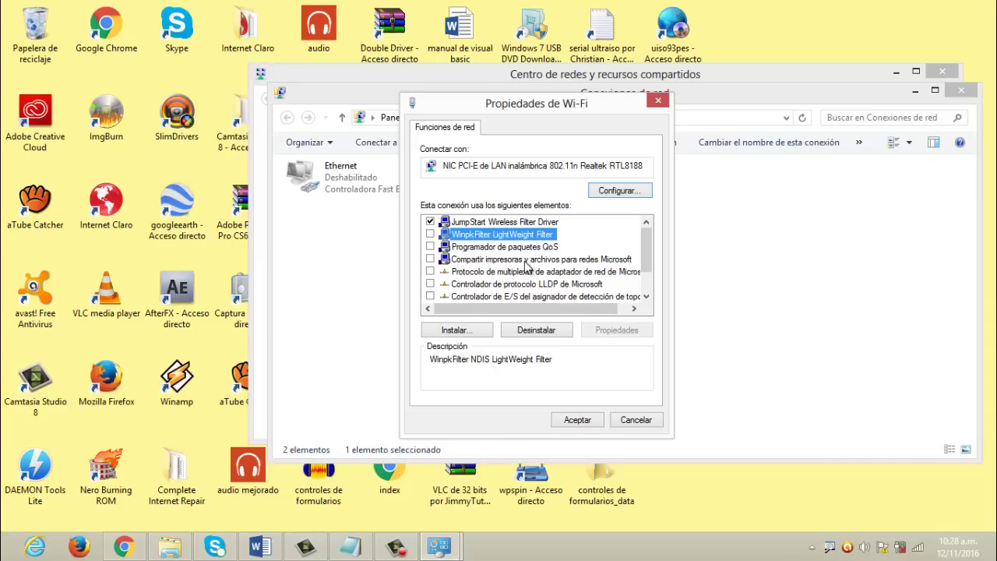
left_click(525, 260)
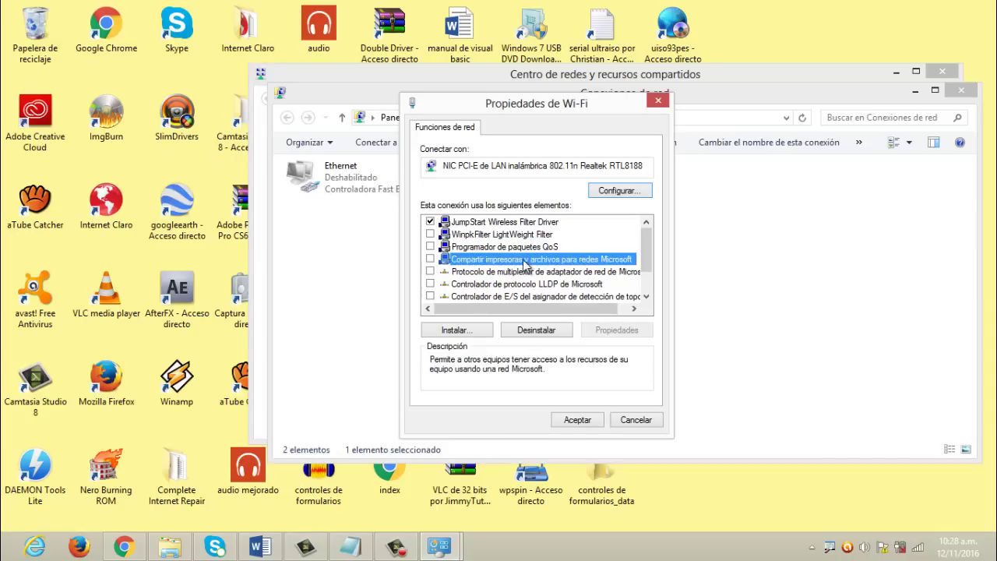
left_click(485, 225)
left_click(458, 235)
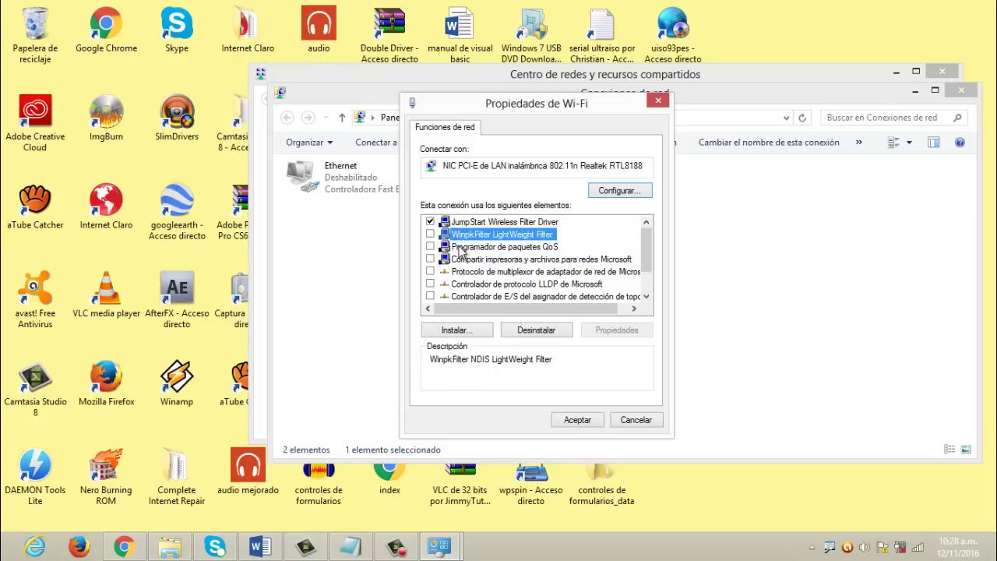
left_click(461, 247)
left_click(465, 260)
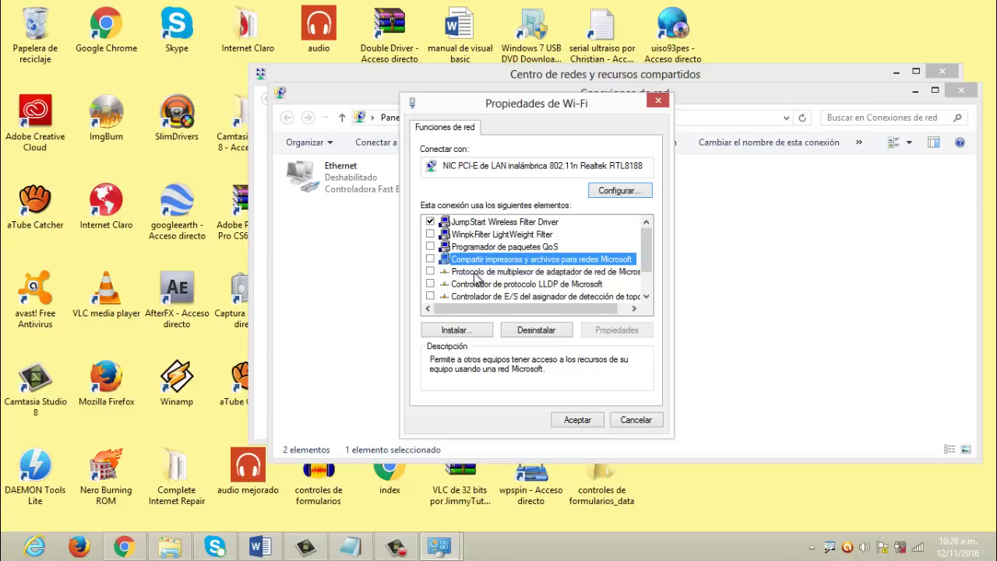
left_click(475, 273)
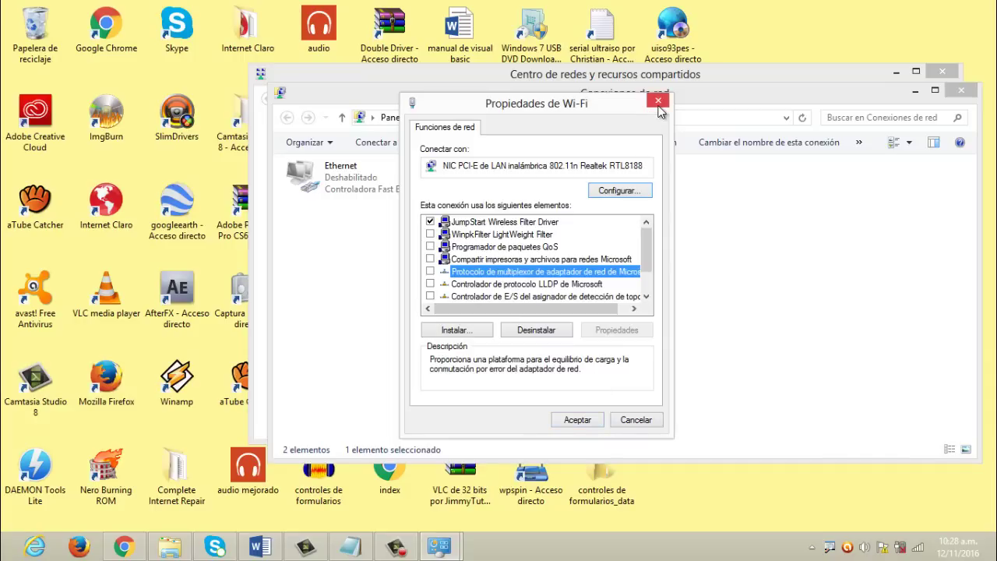
left_click(658, 102)
left_click(961, 91)
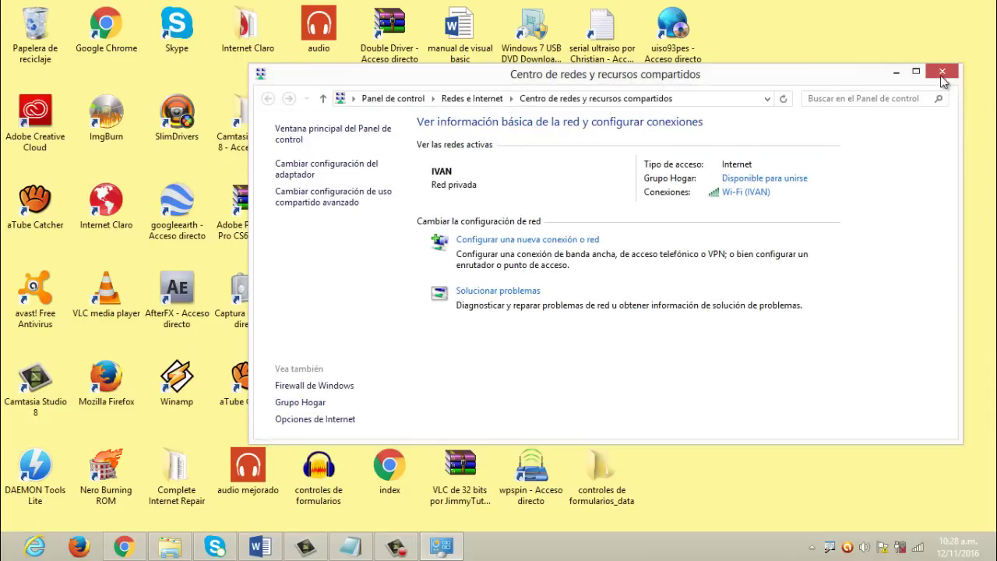
left_click(942, 76)
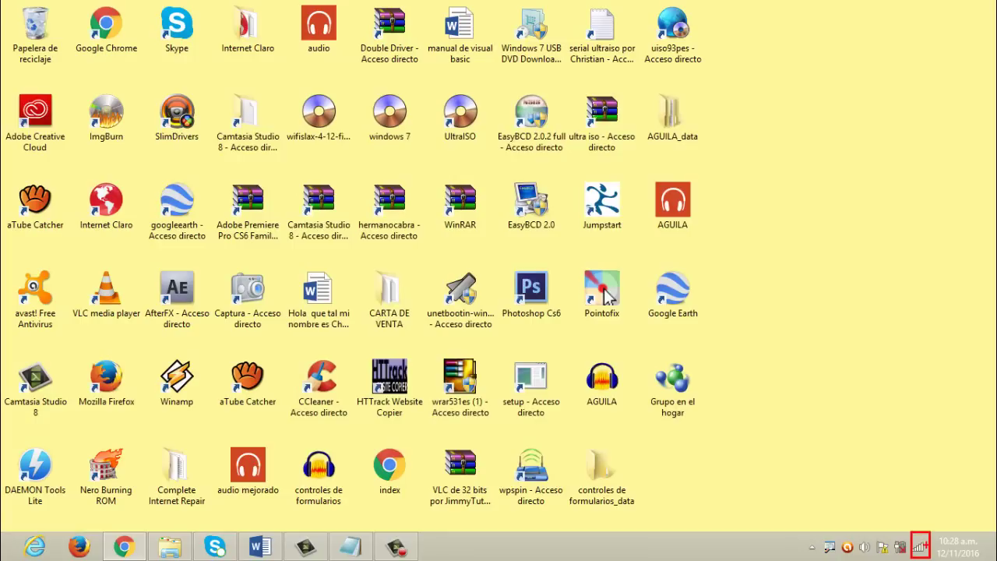
Step: View the list of available Wi-Fi networks and close it again
left_click(917, 547)
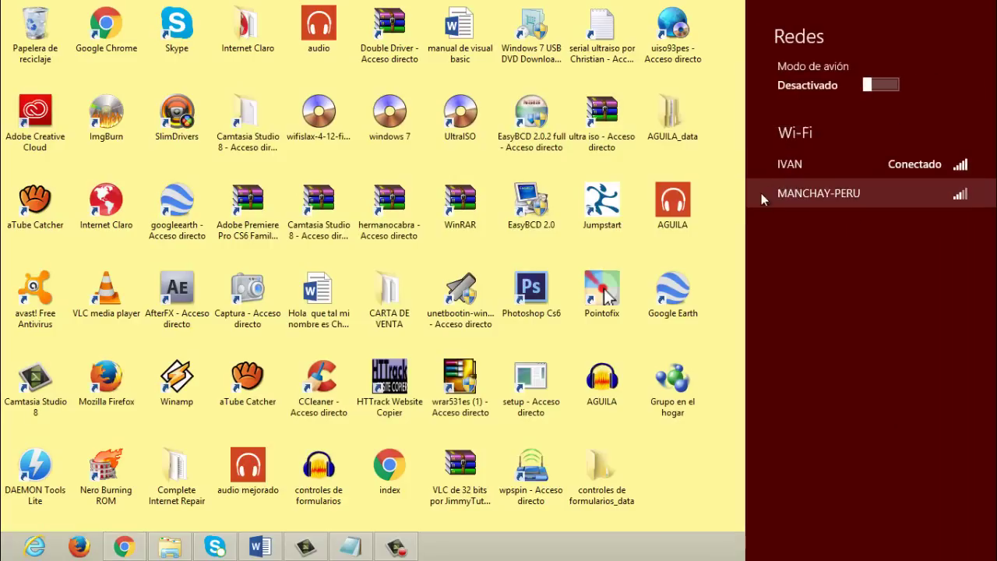
left_click(732, 214)
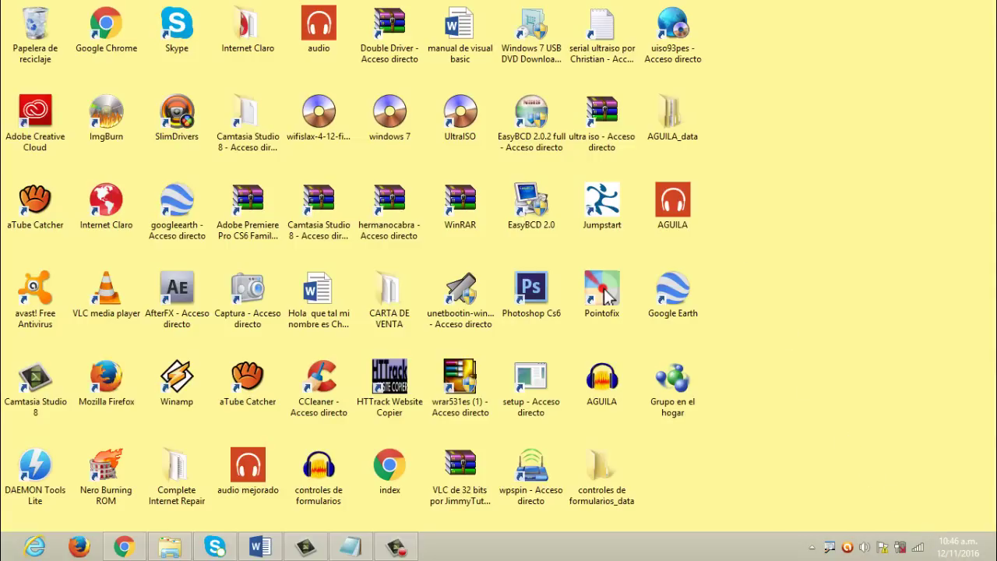
Step: Search the Panel de control for "rec" and open the Recuperación tools
mouse_move(991, 305)
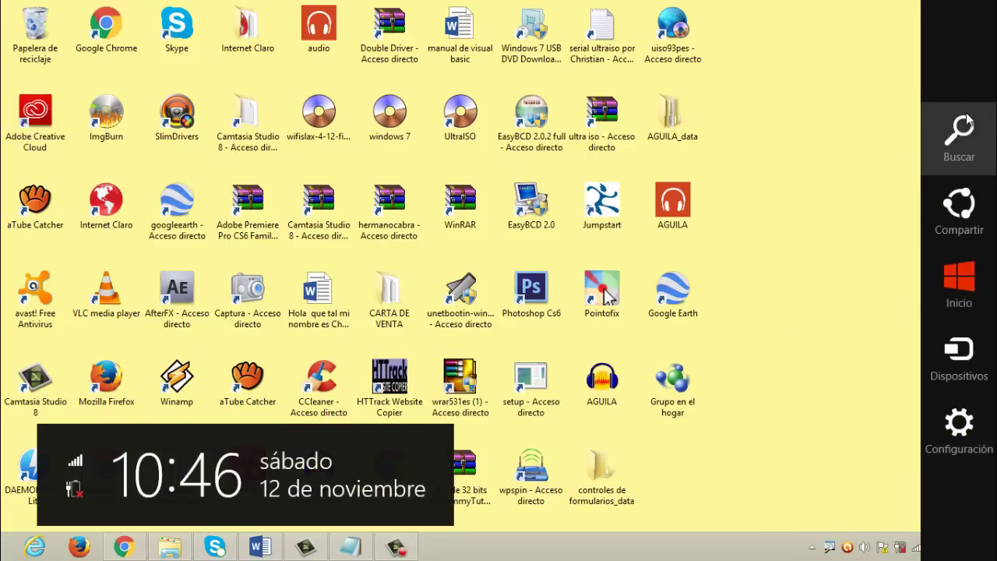
left_click(947, 417)
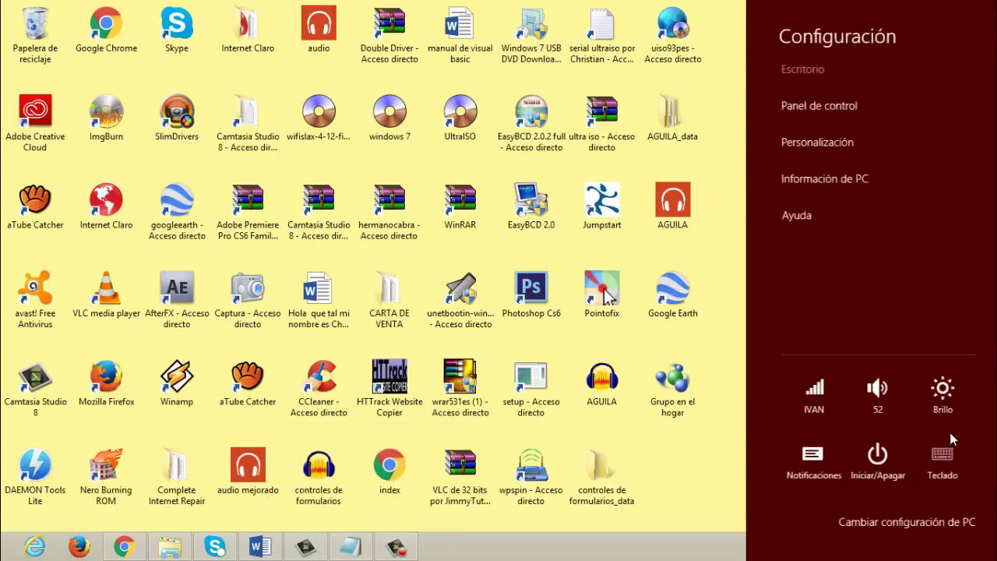
left_click(816, 112)
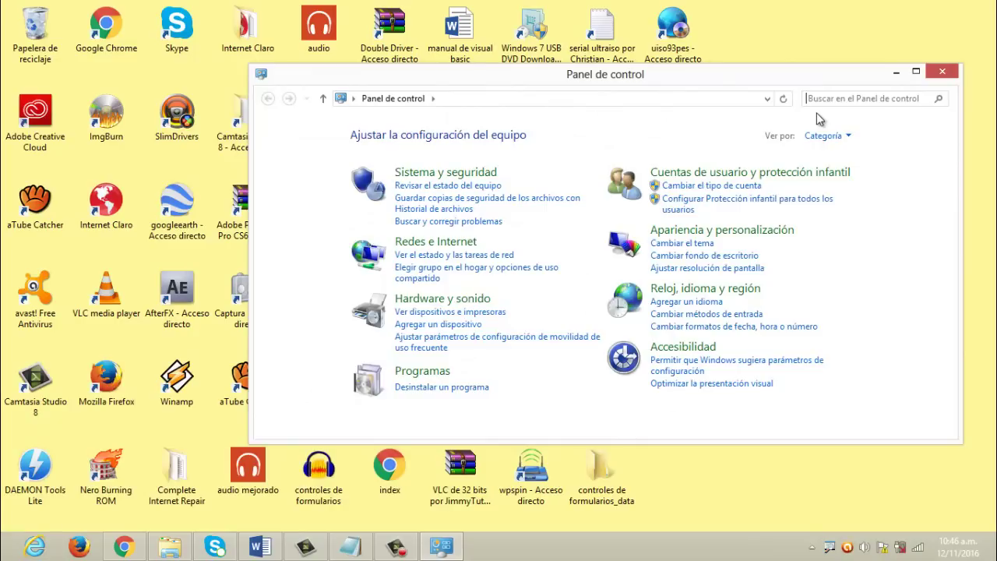
left_click(818, 98)
type("rec")
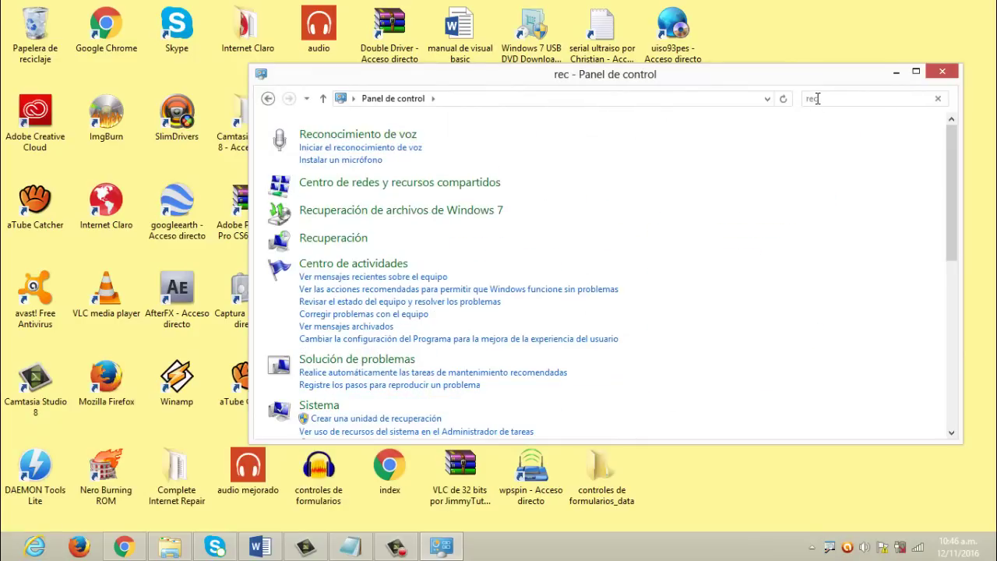
left_click(327, 243)
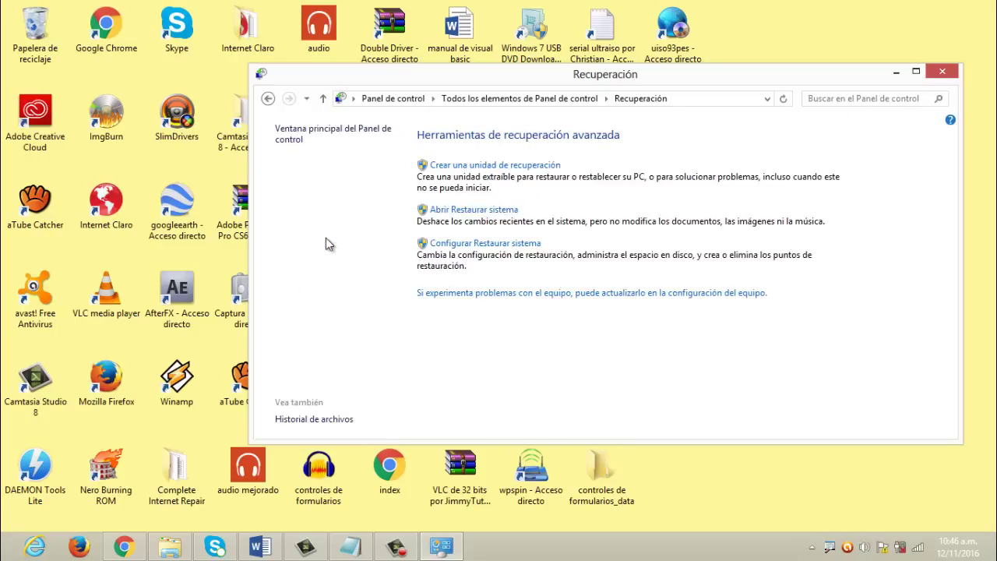
Step: Take System Restore with the automatic restore point of 09/11/2016 09:55:48 a.m. up to its confirmation page, and close it without restoring
left_click(458, 217)
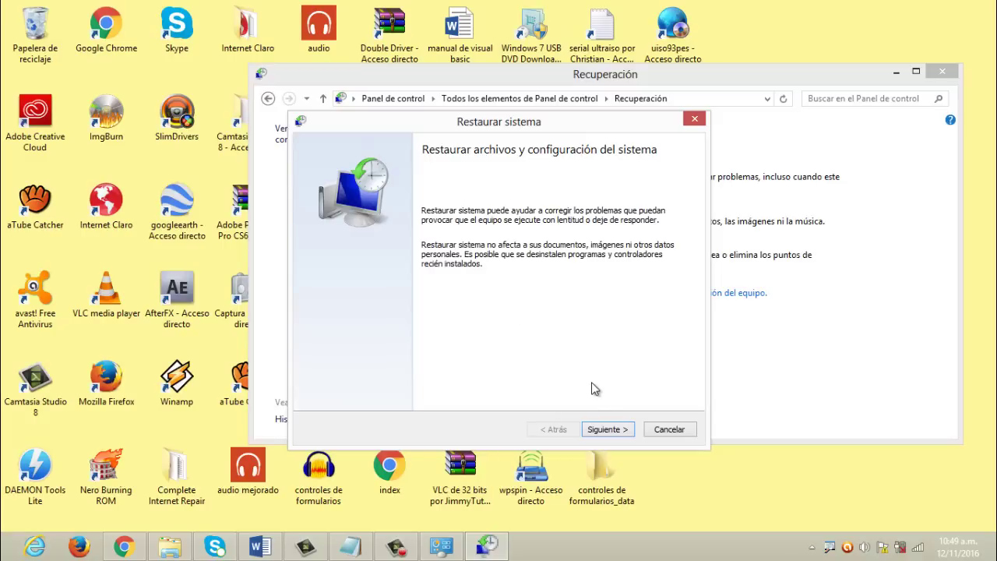
left_click(607, 429)
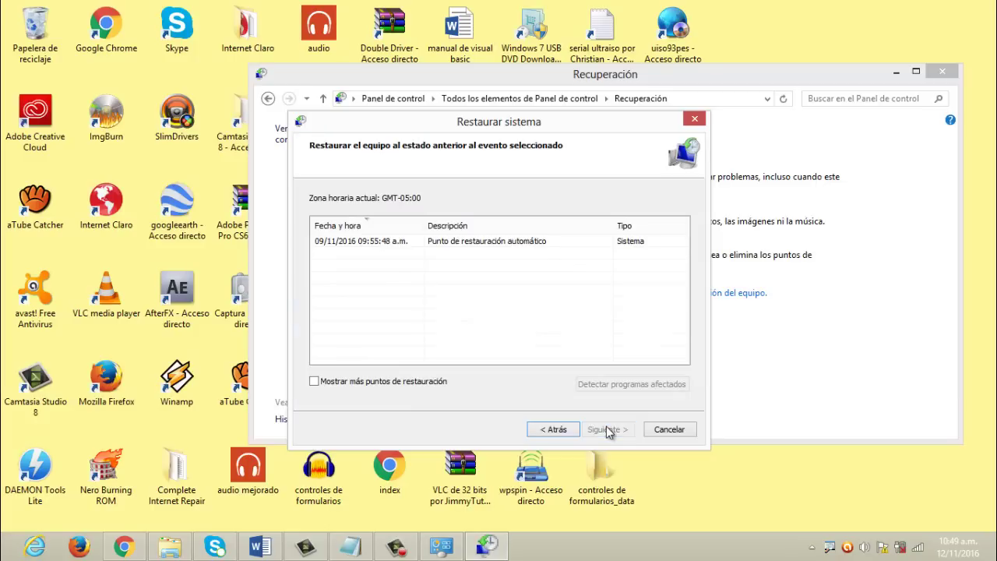
left_click(453, 241)
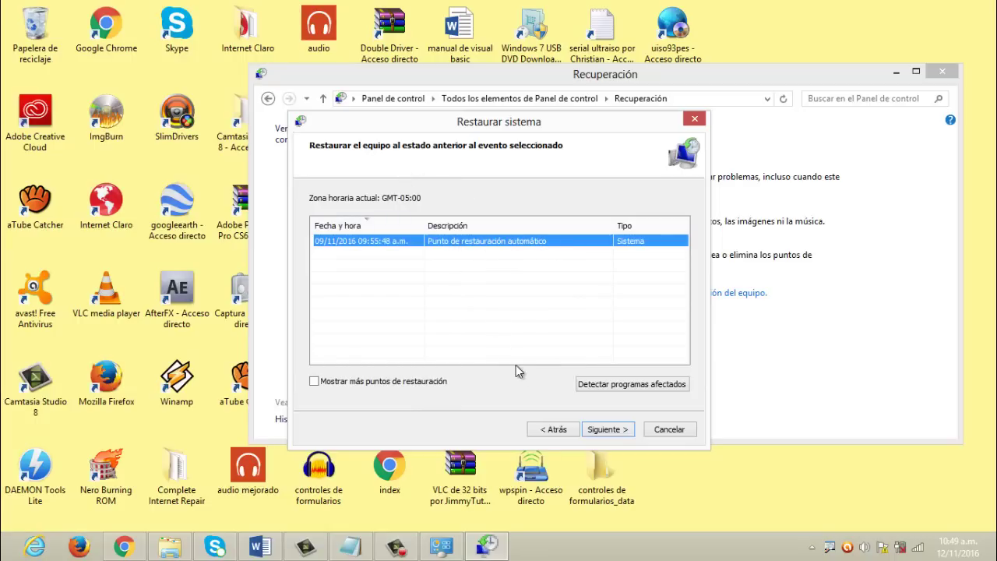
left_click(600, 432)
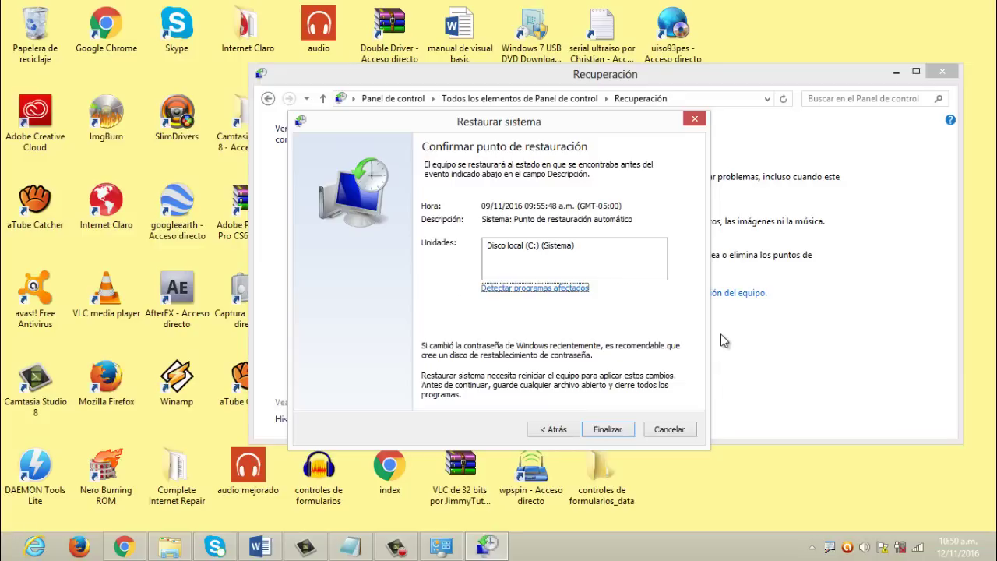
left_click(694, 121)
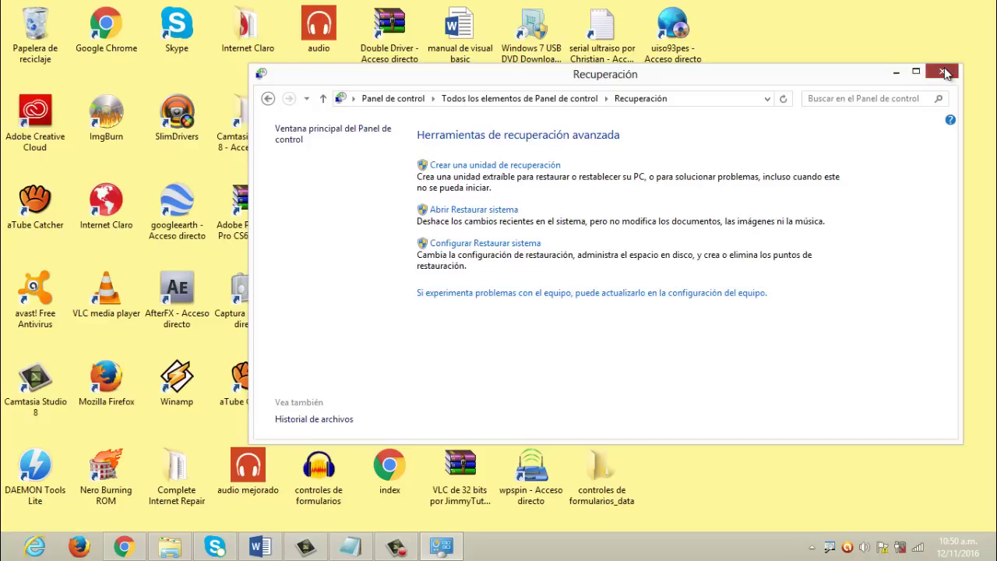
left_click(944, 73)
Step: Search the applications for "cm" and run Símbolo del sistema as administrator
mouse_move(996, 2)
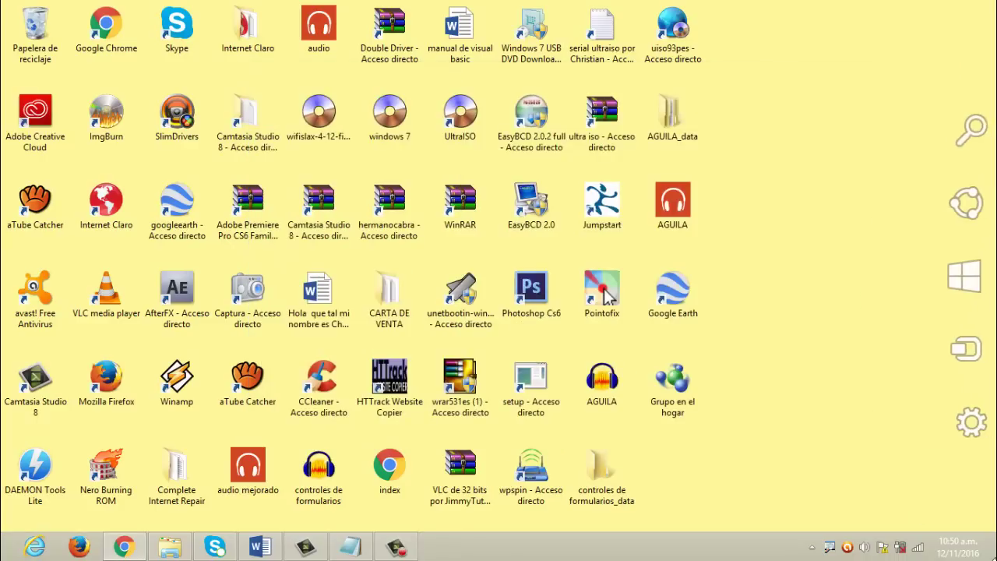
left_click(964, 138)
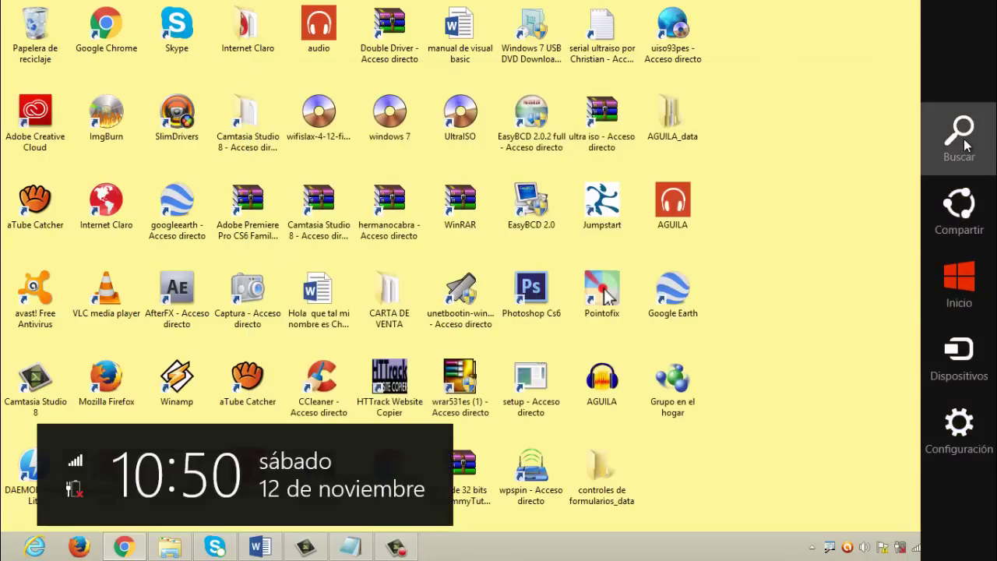
type("cmd")
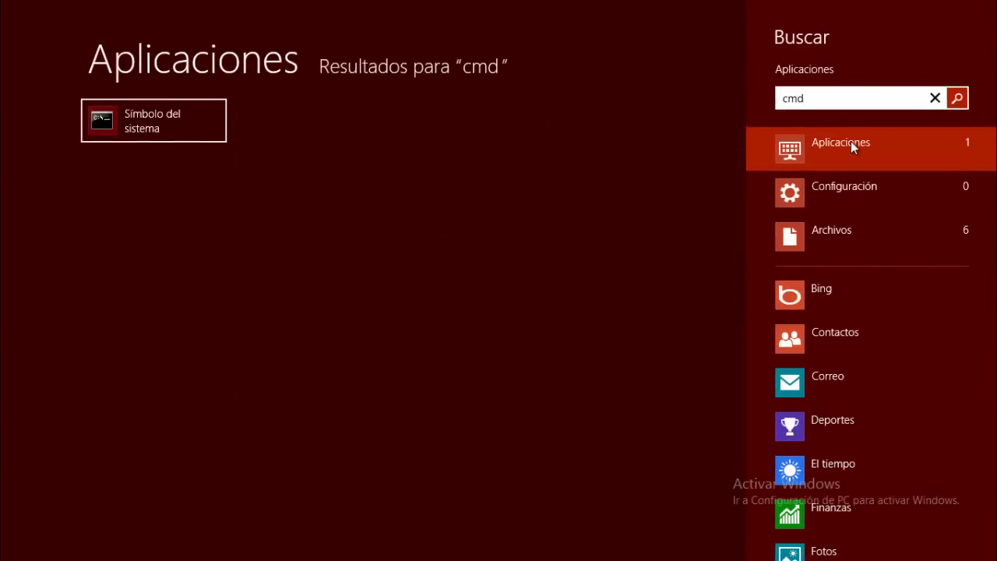
key("BackSpace")
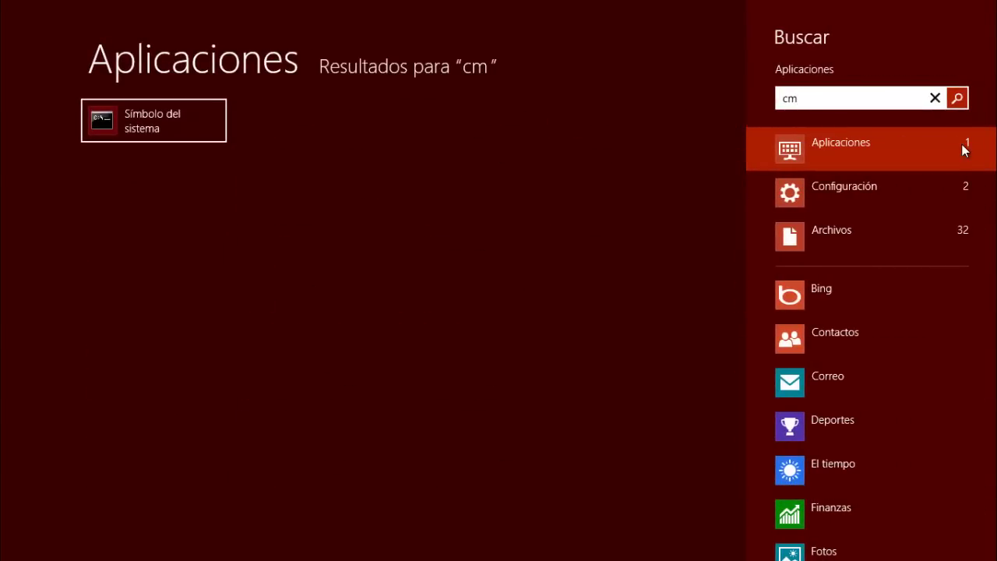
right_click(196, 125)
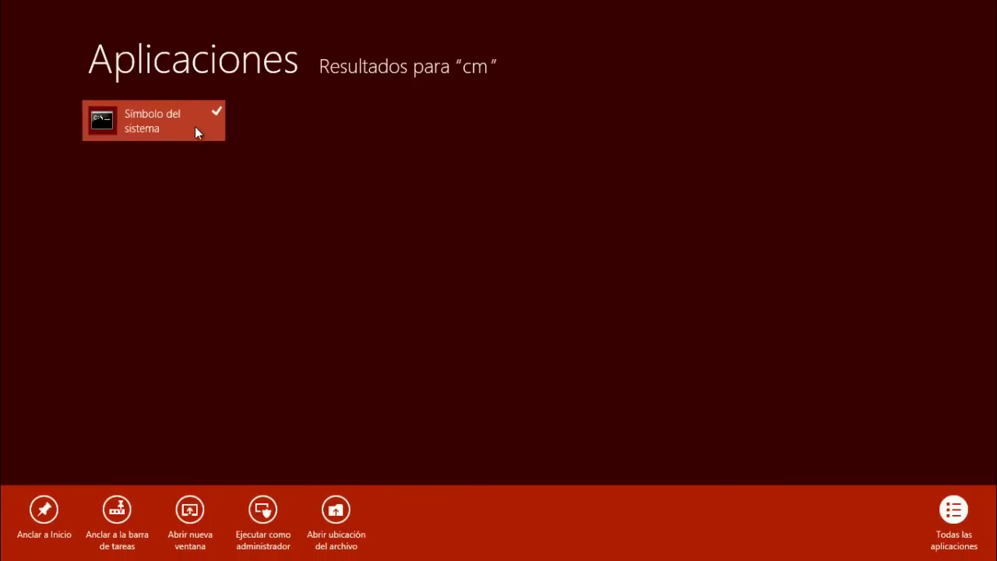
left_click(262, 512)
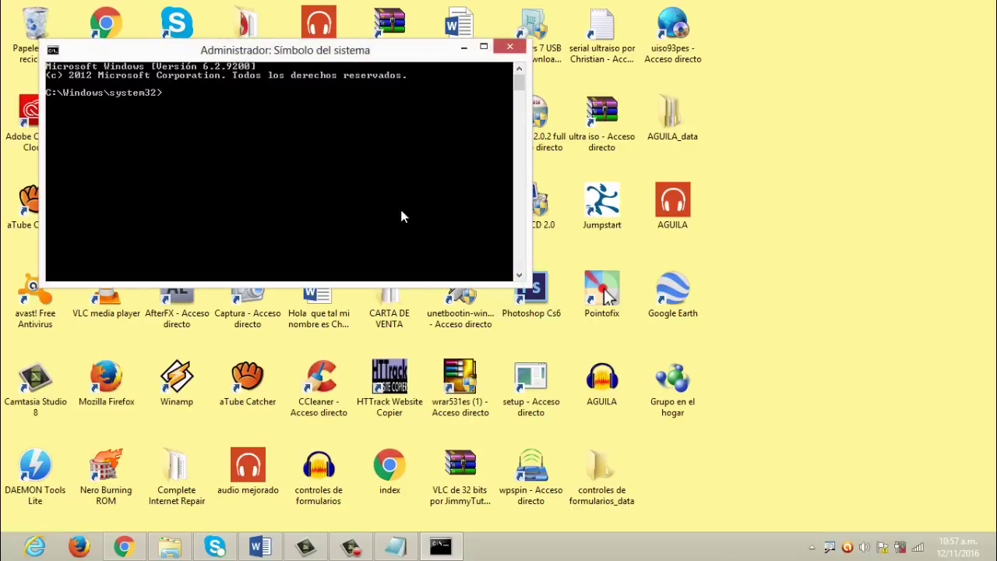
Step: Copy the command "netsh winsock reset" from the untitled Bloc de notas note and run it in the administrator command prompt
left_click_drag(142, 57, 375, 83)
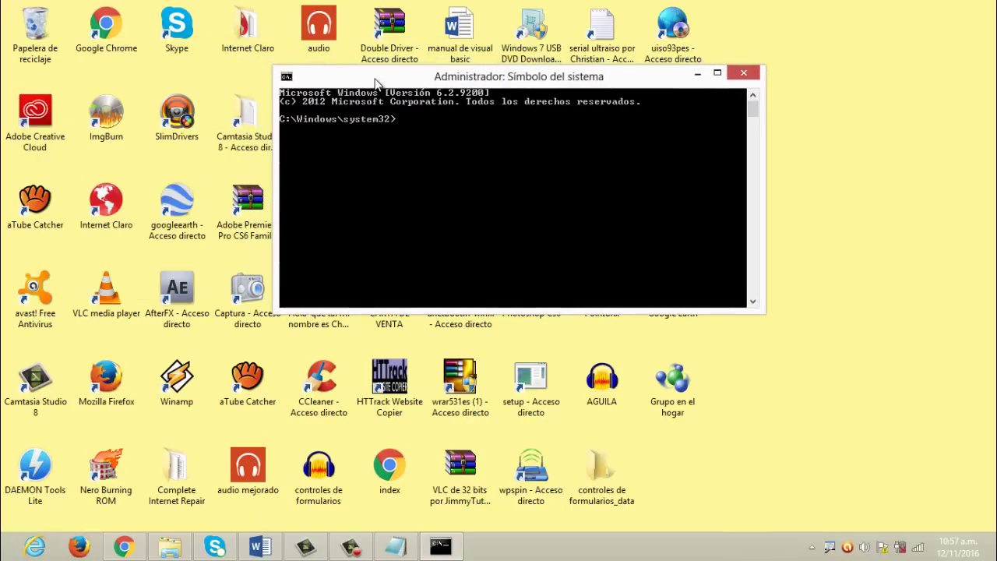
left_click(395, 548)
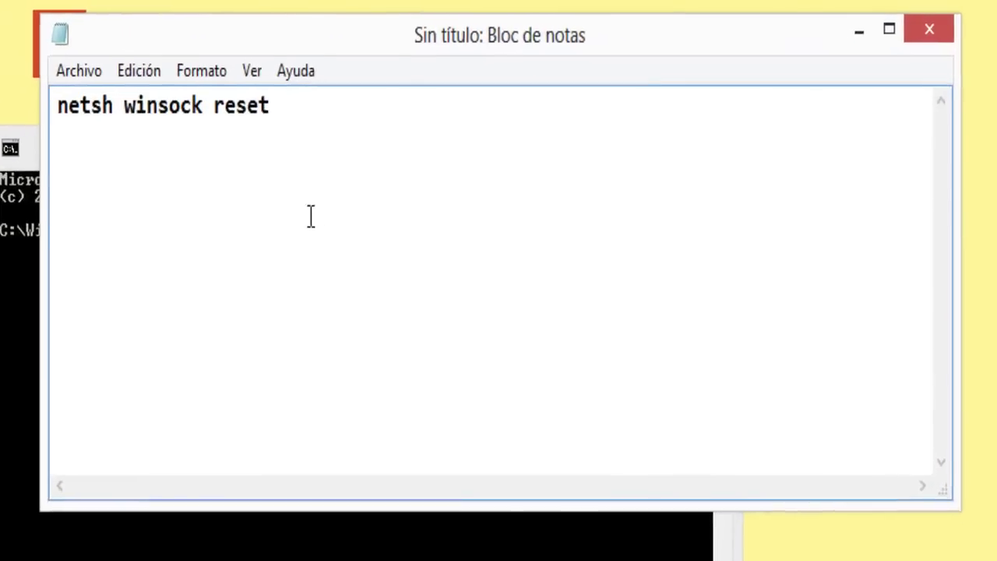
left_click_drag(298, 116, 57, 107)
key("cmd+c")
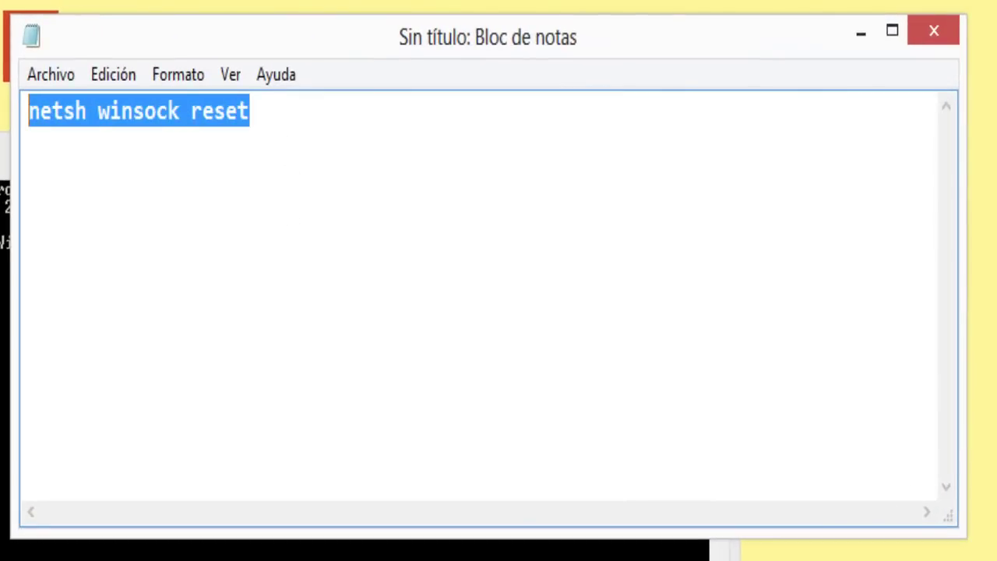
left_click(125, 227)
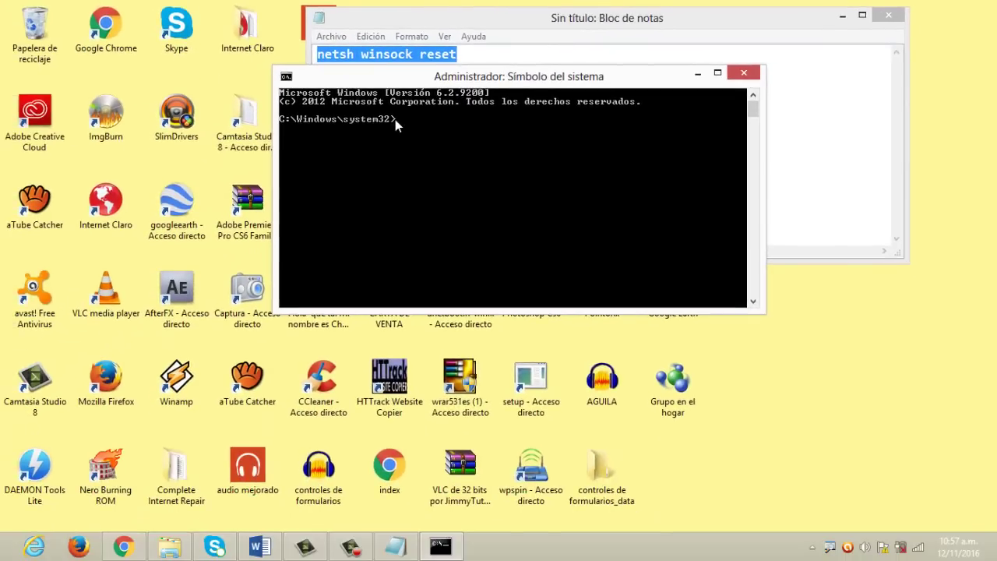
right_click(395, 119)
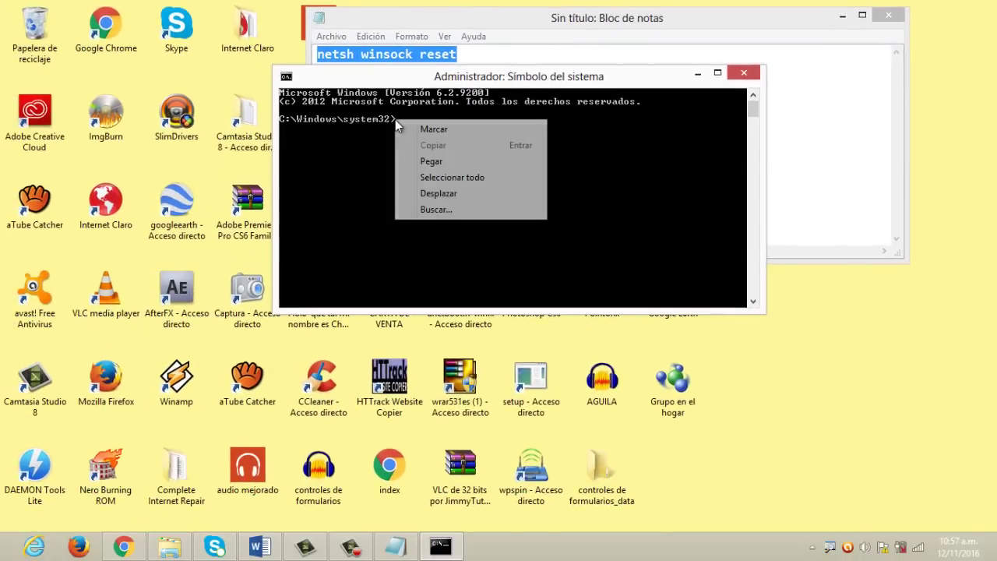
left_click(425, 160)
key("Return")
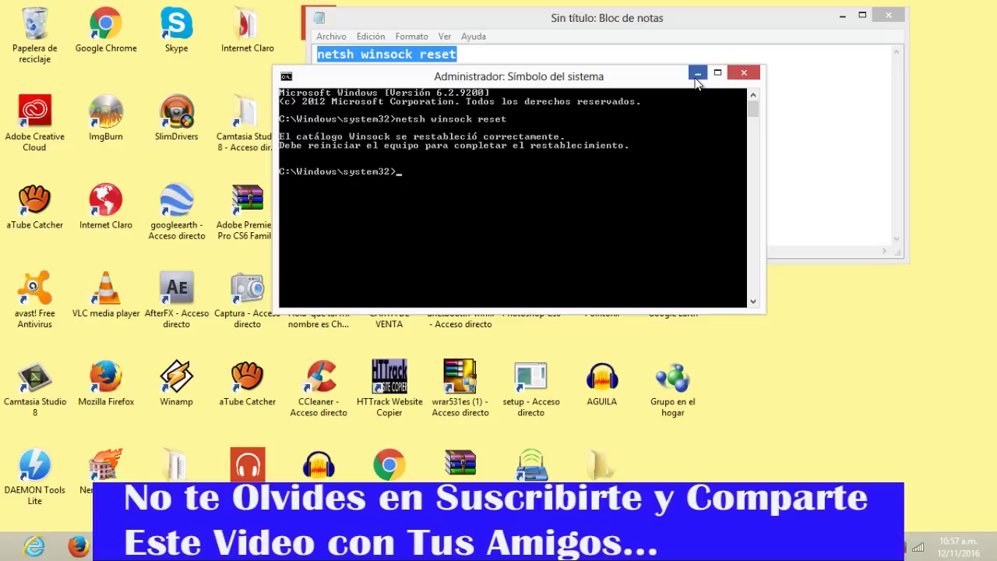
Step: Minimize the command prompt and the untitled note, cancelling the attempt to close the note
left_click(697, 75)
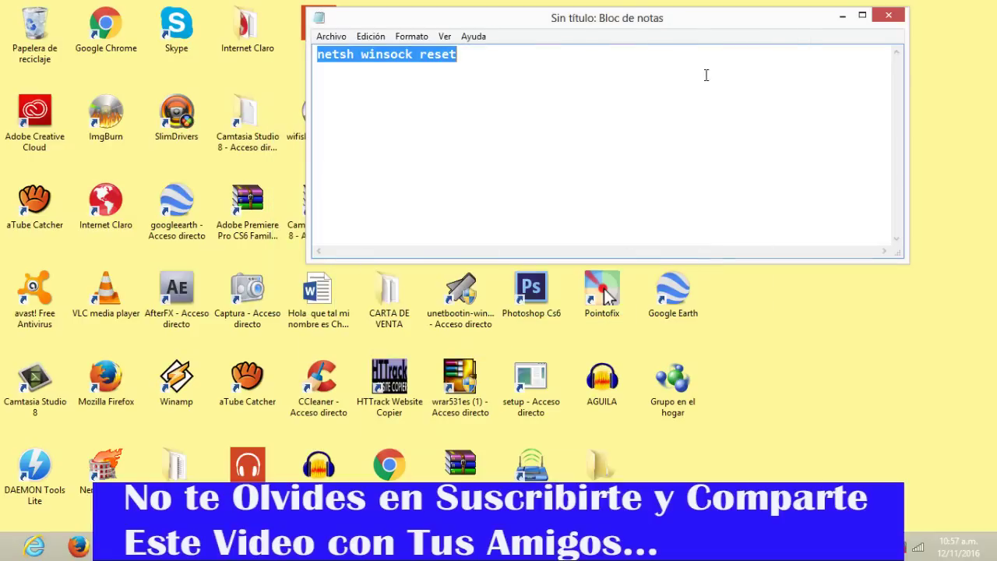
left_click(885, 18)
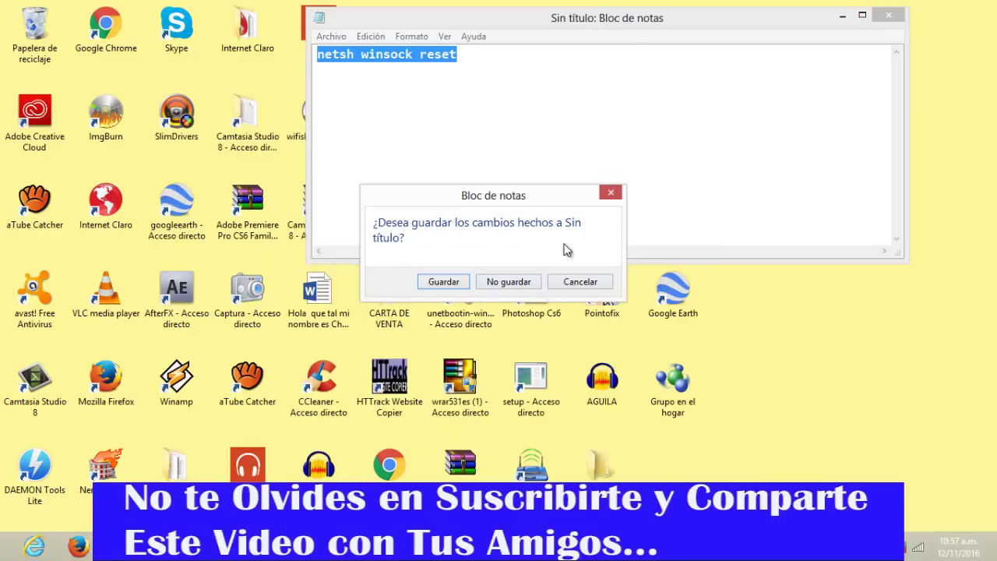
left_click(576, 281)
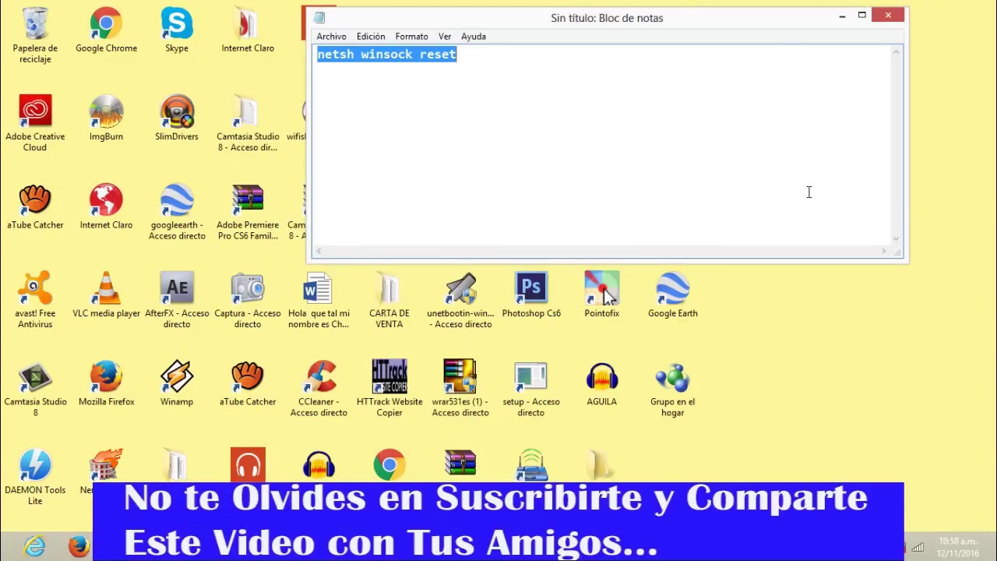
left_click(842, 17)
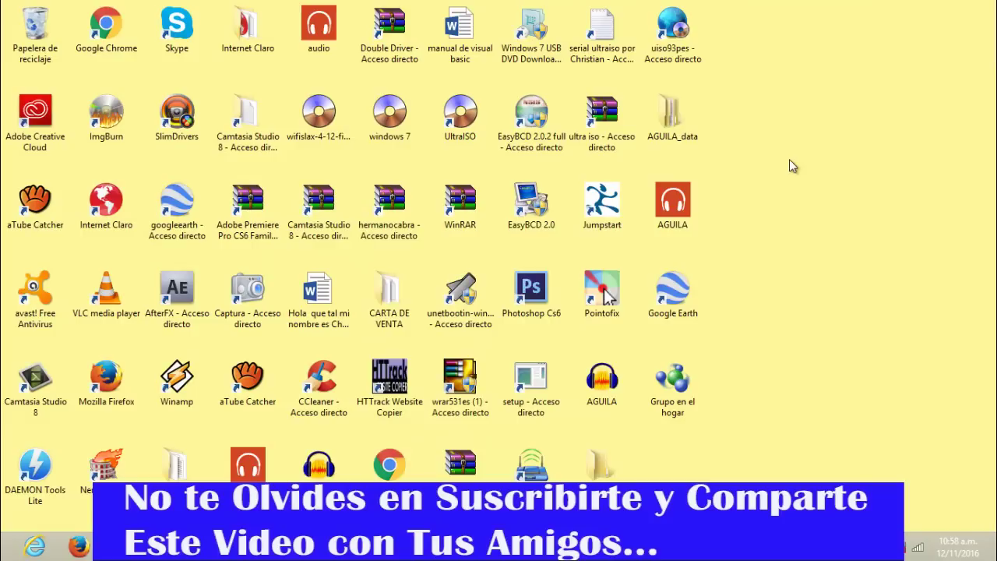